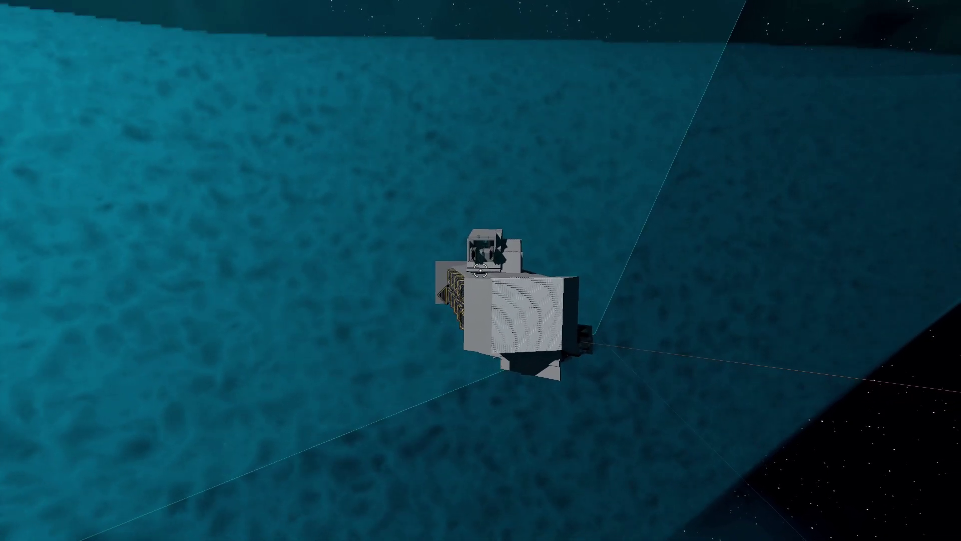
pyautogui.moveTo(481, 271); pyautogui.dragTo(481, 270)
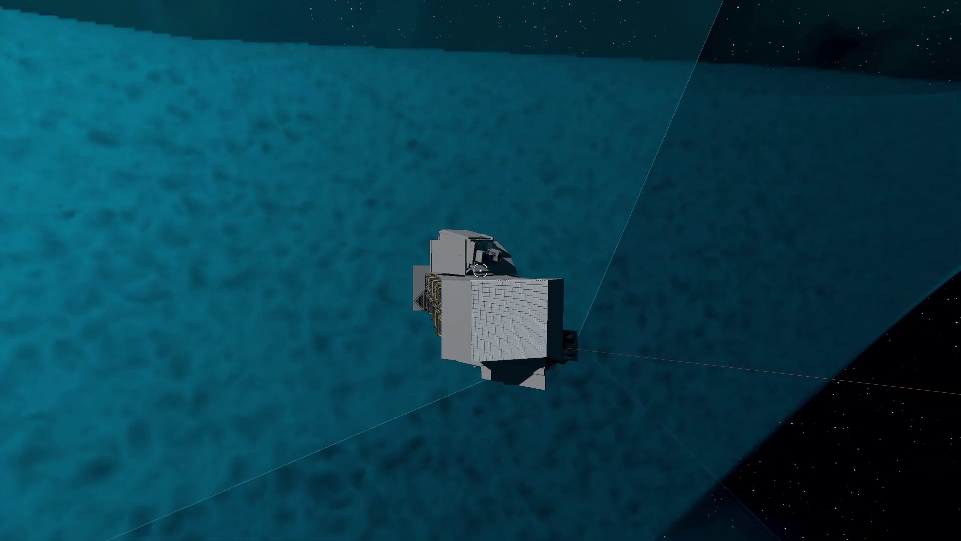